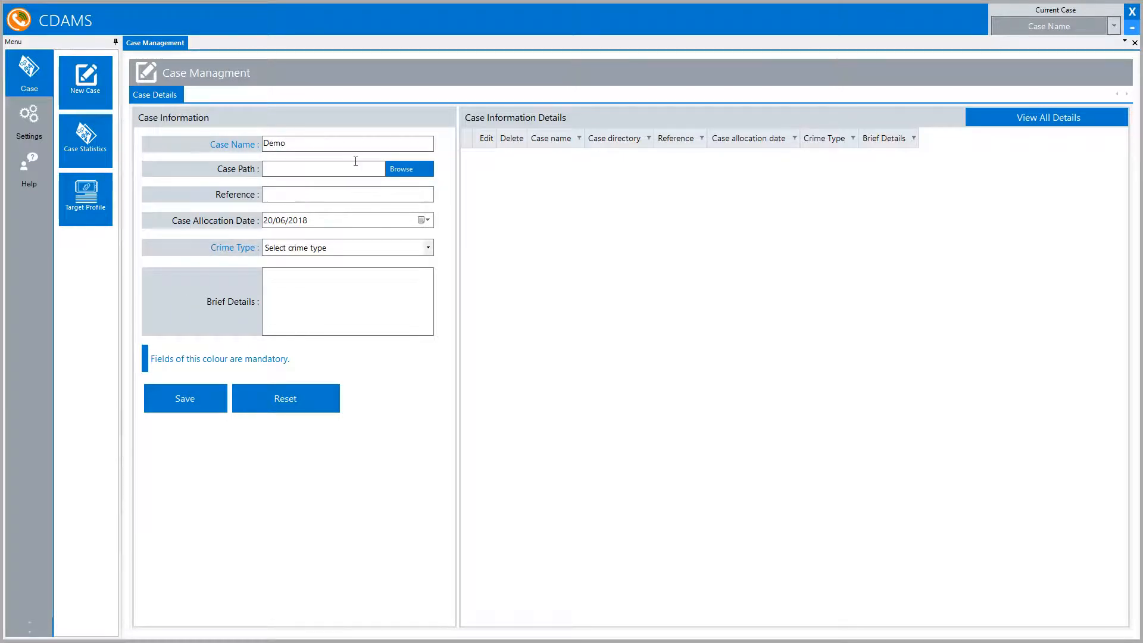
- Set the case path to the demo folder on the Desktop and enter "demo 1" as the reference
{"action": "left_click", "coordinate": [409, 169]}
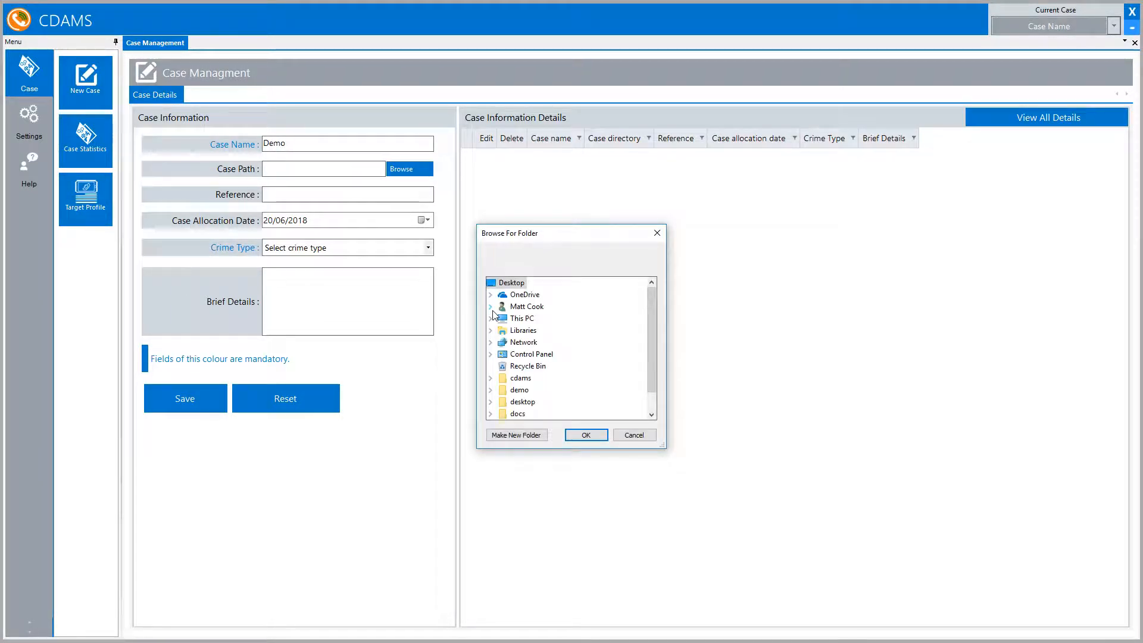
{"action": "left_click", "coordinate": [519, 390]}
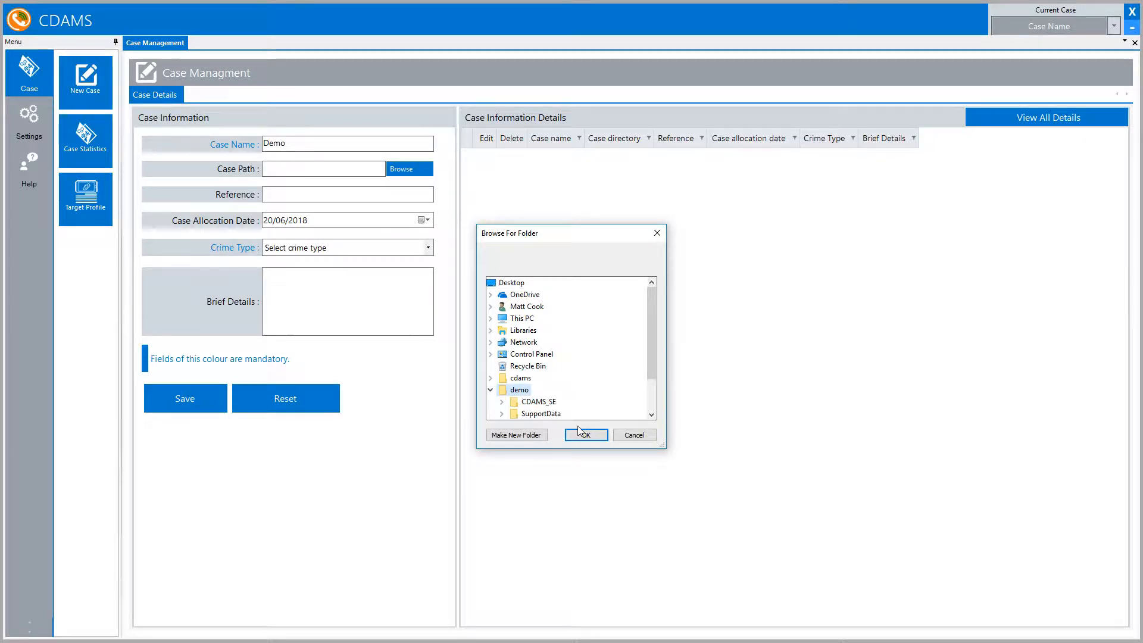
{"action": "left_click", "coordinate": [586, 435]}
{"action": "type", "text": "demo 1"}
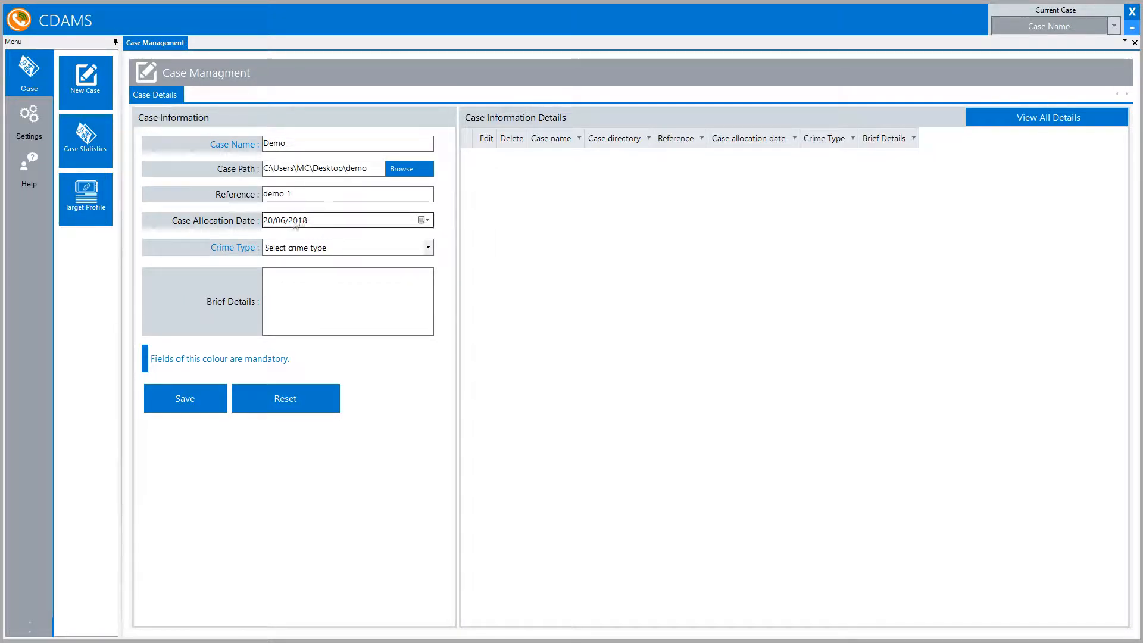
- Set the crime type to Organised crime, enter "Demo" as the brief details, and save the case
{"action": "left_click", "coordinate": [309, 248]}
{"action": "left_click", "coordinate": [313, 304]}
{"action": "left_click", "coordinate": [313, 300]}
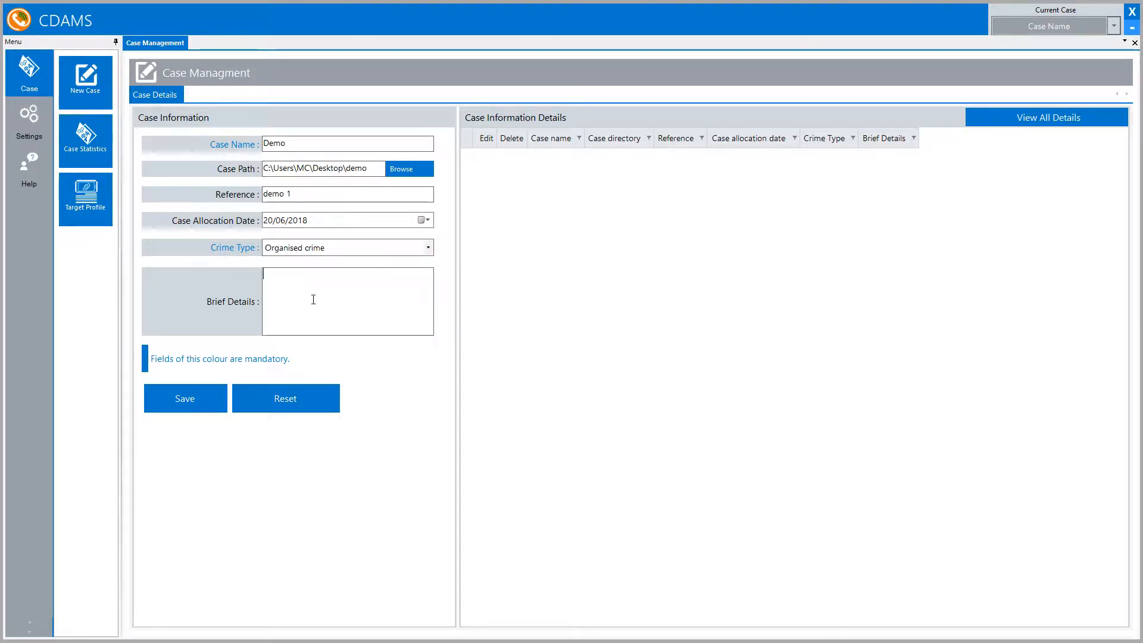
{"action": "type", "text": "Demo"}
{"action": "left_click", "coordinate": [185, 407]}
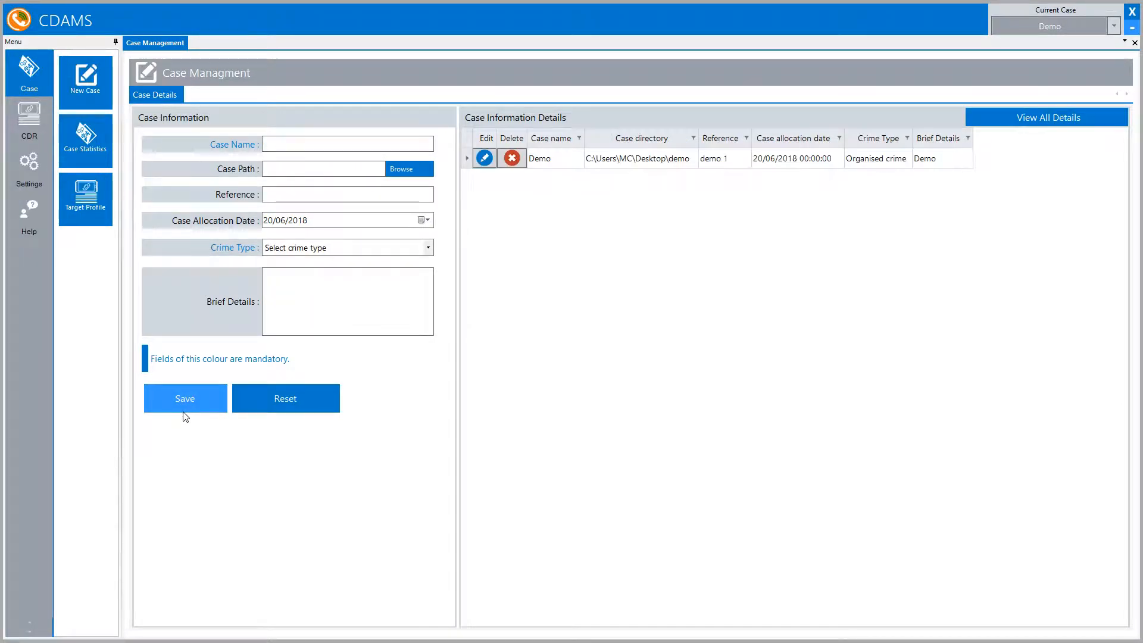
- Import all call data files from the nested Randomized Data folder on the Desktop into the case through CDR Import
{"action": "left_click", "coordinate": [32, 122]}
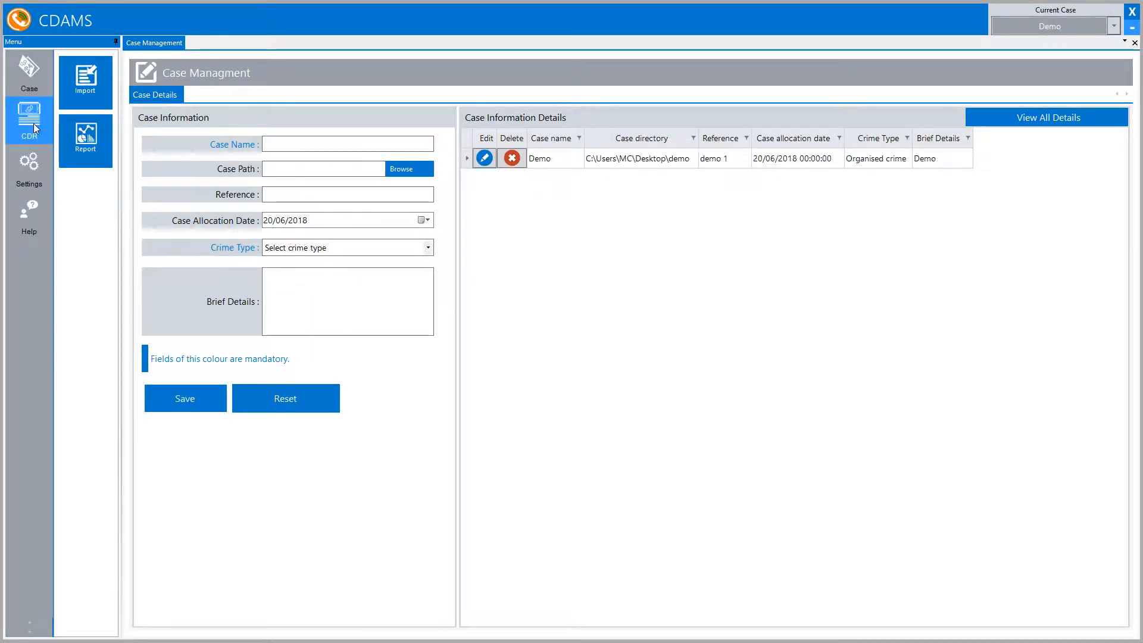
{"action": "left_click", "coordinate": [81, 83]}
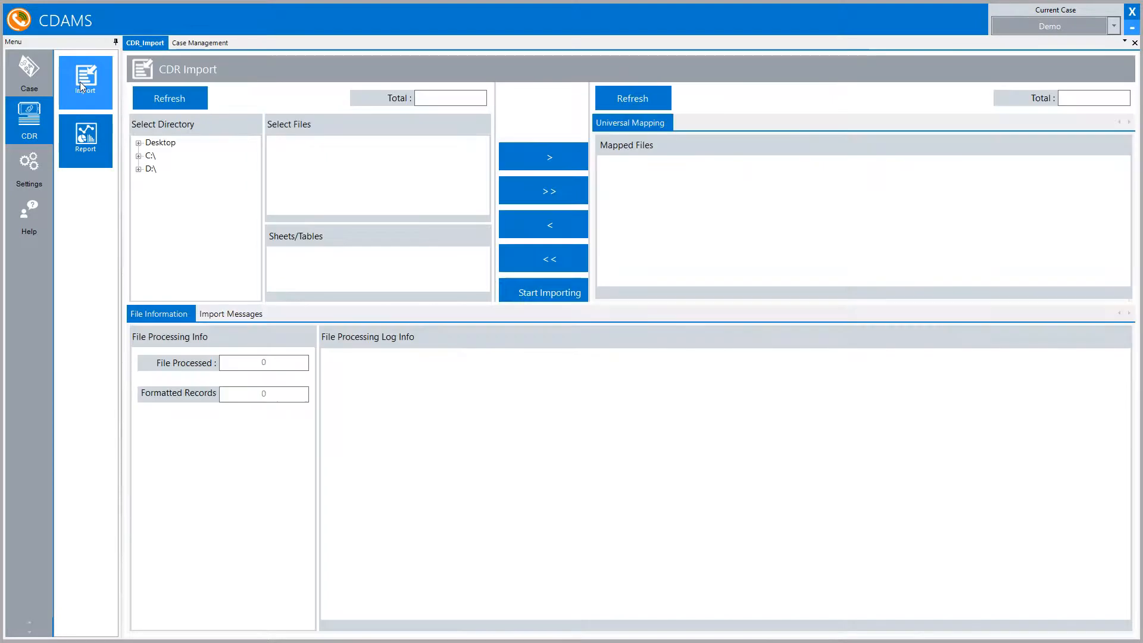
{"action": "left_click", "coordinate": [139, 143]}
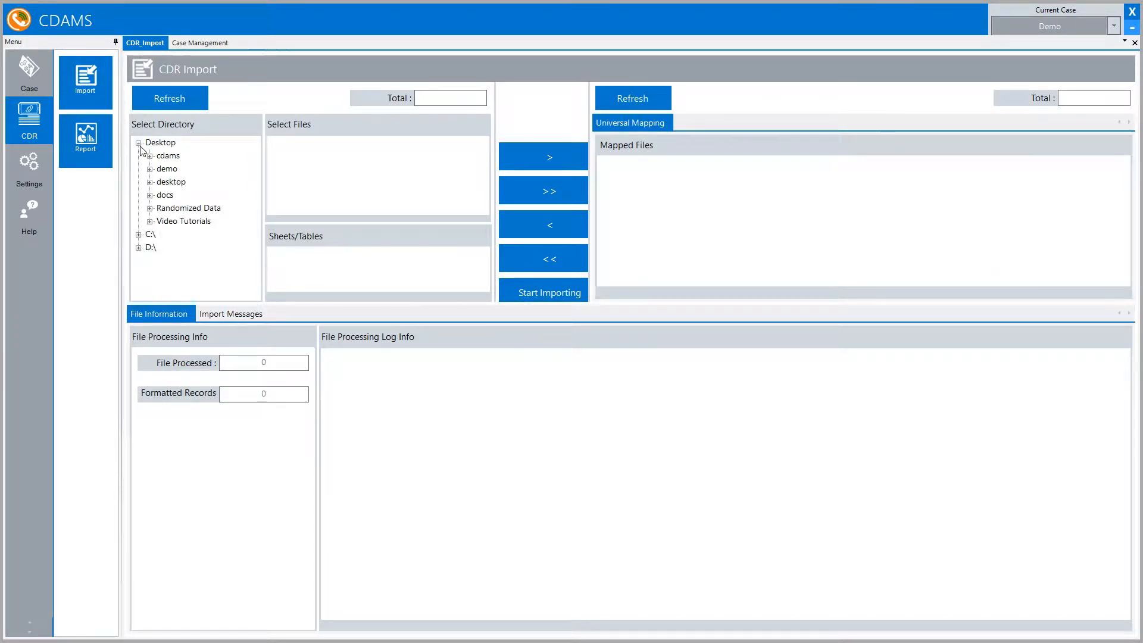
{"action": "left_click", "coordinate": [176, 208]}
{"action": "double_click", "coordinate": [177, 209]}
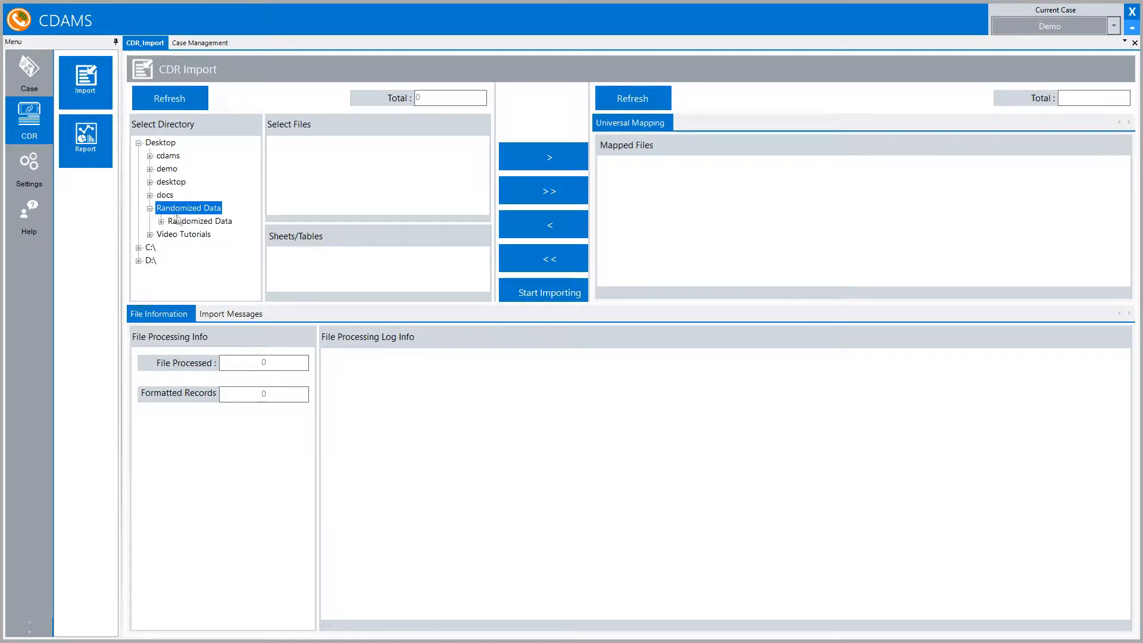
{"action": "left_click", "coordinate": [177, 220]}
{"action": "left_click", "coordinate": [552, 196]}
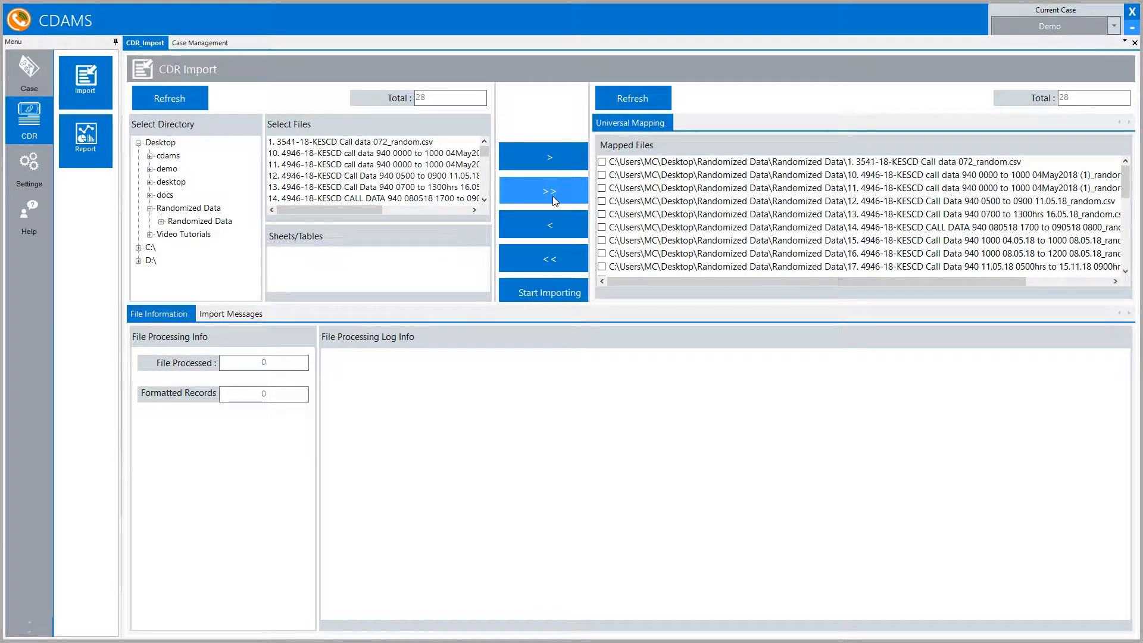
{"action": "left_click", "coordinate": [548, 293]}
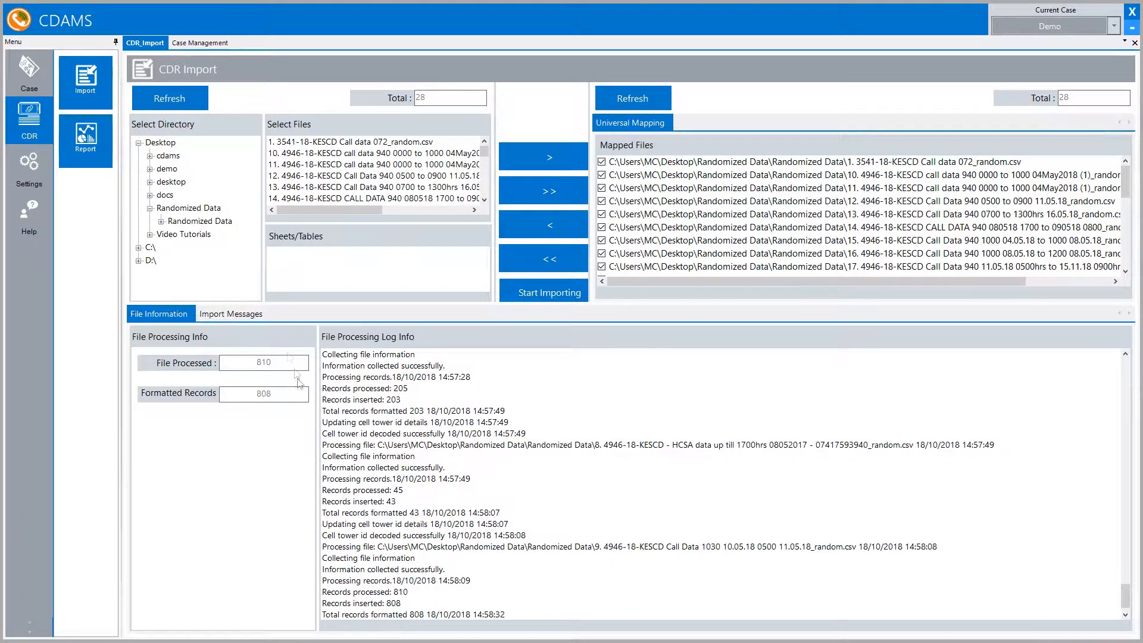
- Check the import messages for unrecognised call types and list the available call types
{"action": "left_click", "coordinate": [235, 314]}
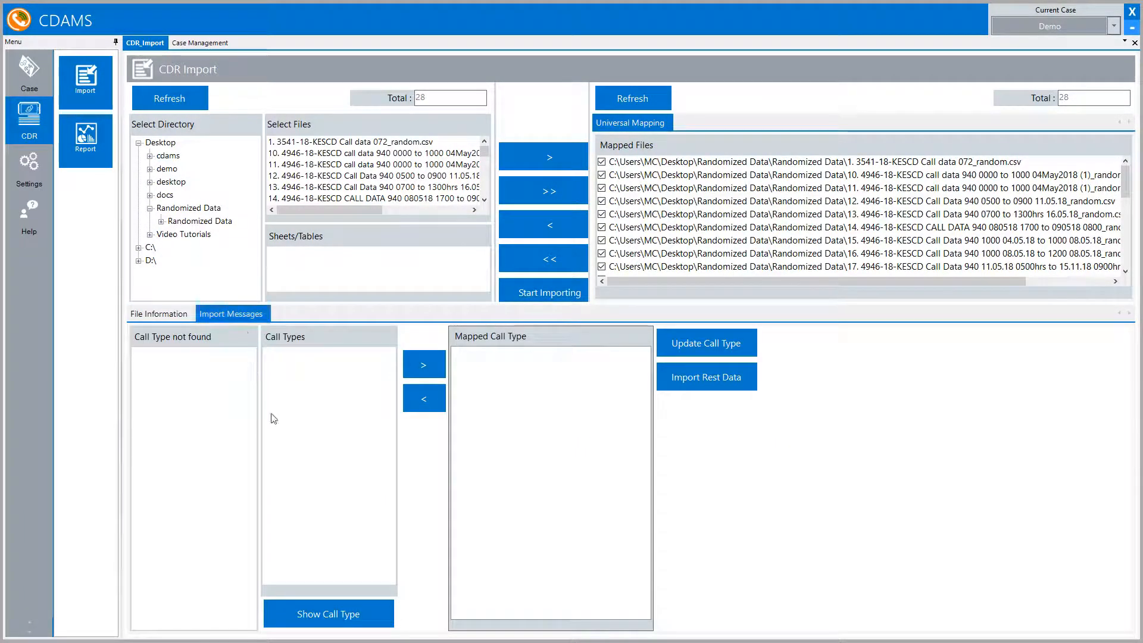
{"action": "left_click", "coordinate": [334, 616]}
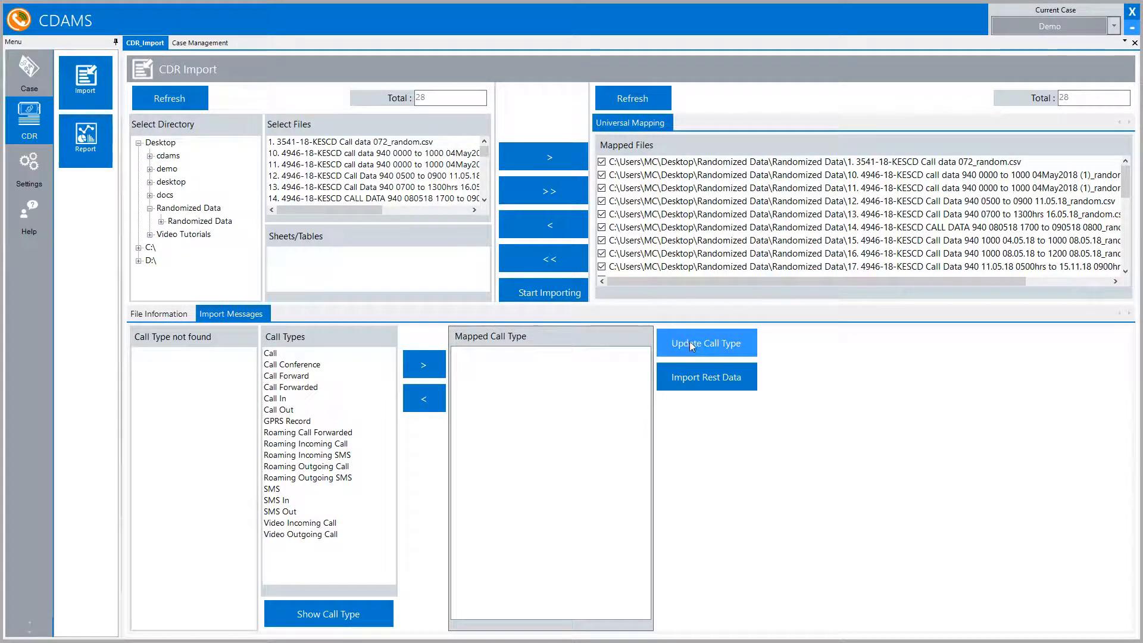
- Open the Formatted CDR report and widen the list of CDR reports to fit the long report names
{"action": "left_click", "coordinate": [87, 153]}
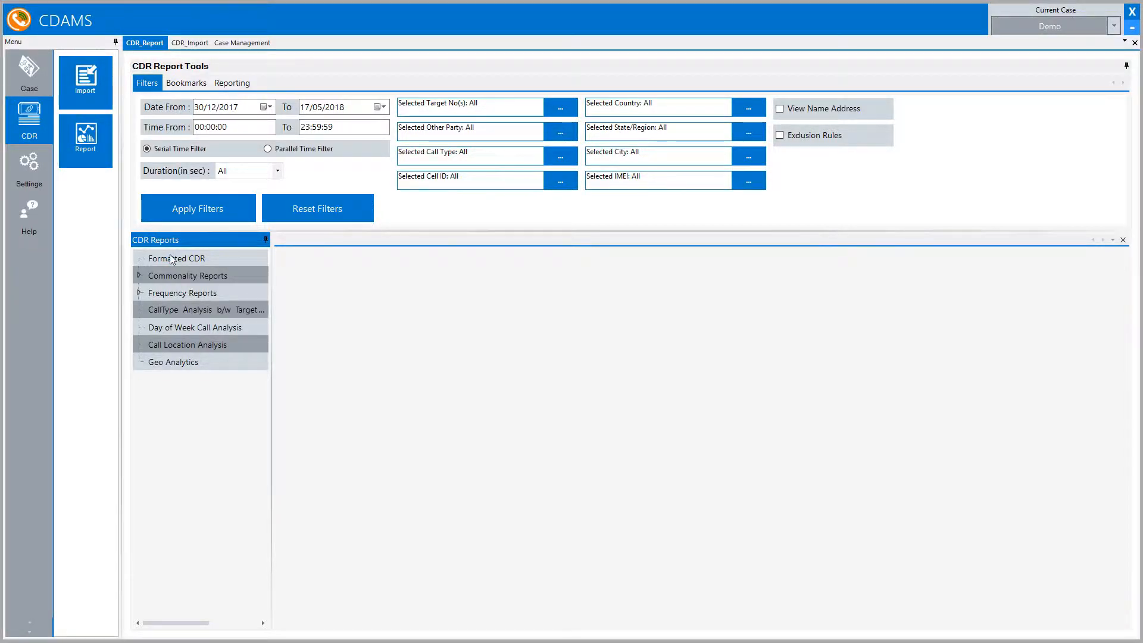
{"action": "left_click", "coordinate": [172, 259]}
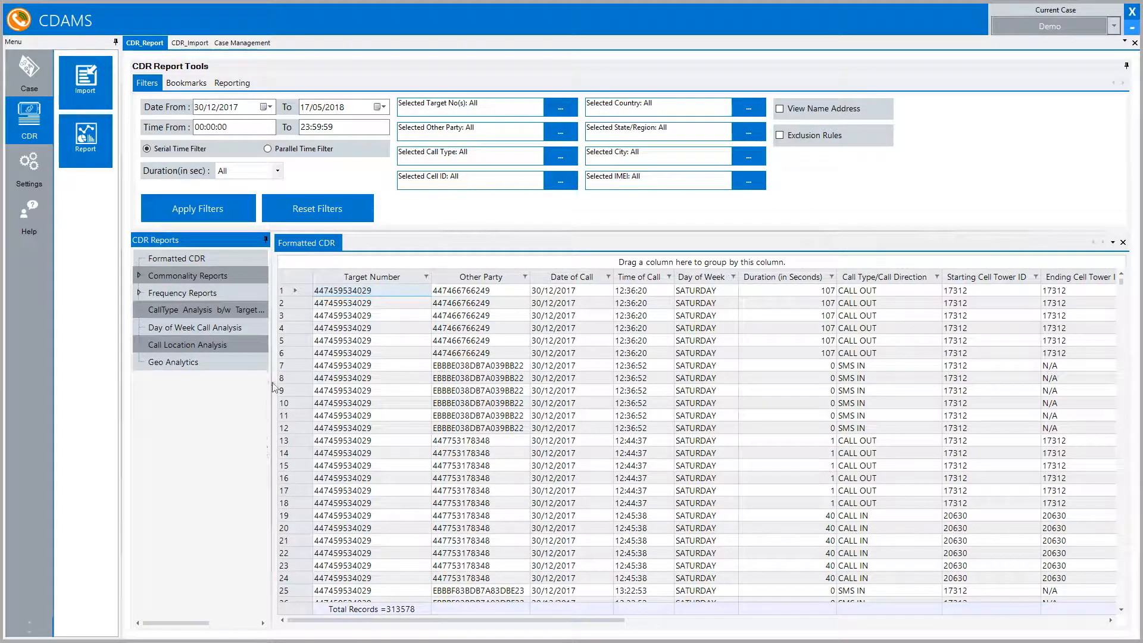
{"action": "left_click_drag", "start_coordinate": [271, 378], "coordinate": [351, 386]}
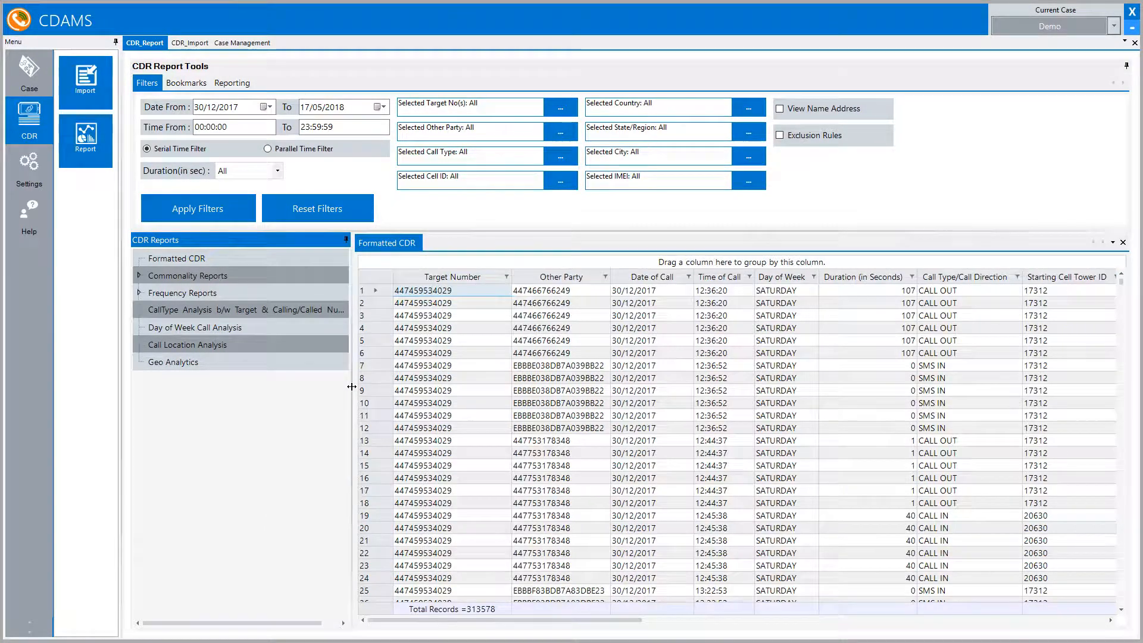
- Generate the commonality reports for Common Number(Target Number), Common IMEI and Common Cell Tower ID
{"action": "double_click", "coordinate": [174, 278]}
{"action": "left_click", "coordinate": [191, 294]}
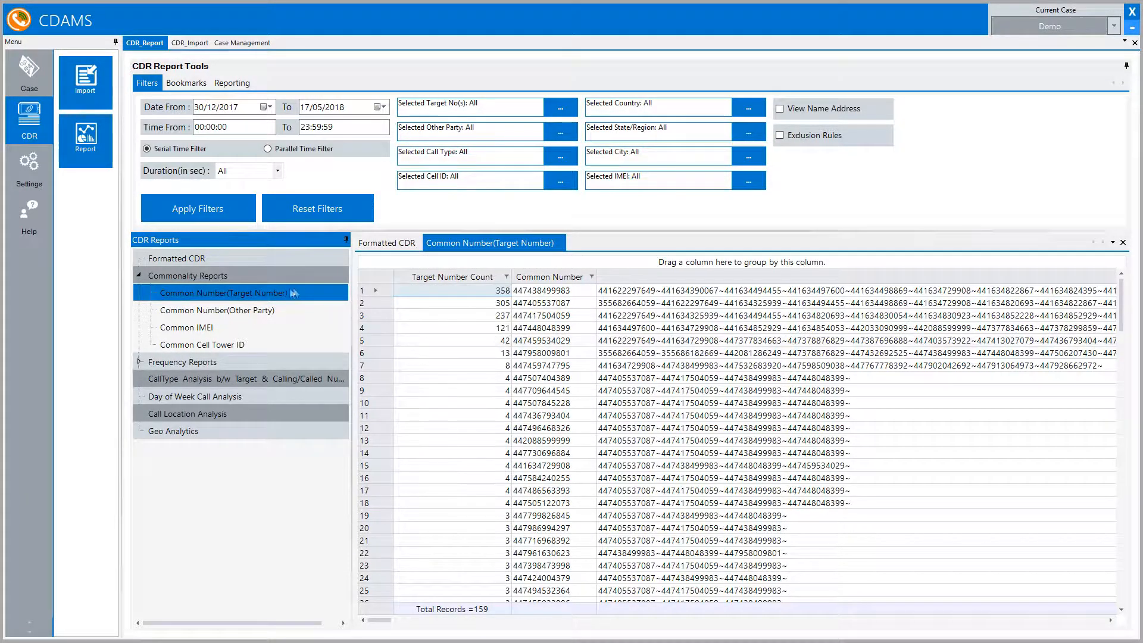
{"action": "left_click", "coordinate": [216, 329]}
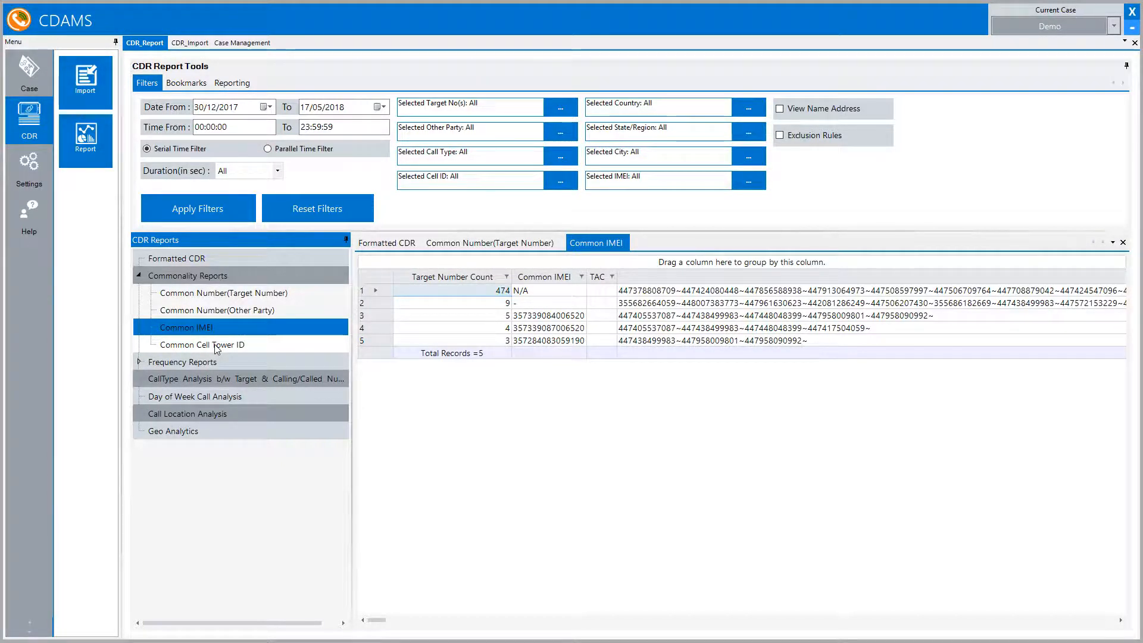
{"action": "left_click", "coordinate": [216, 345]}
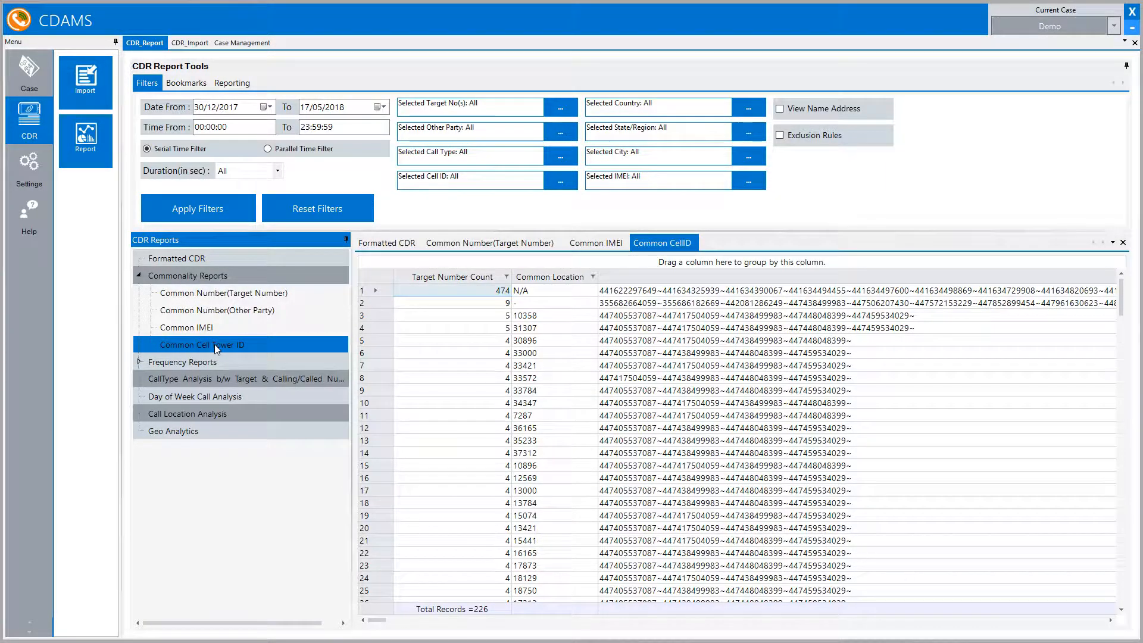
{"action": "left_click", "coordinate": [547, 318]}
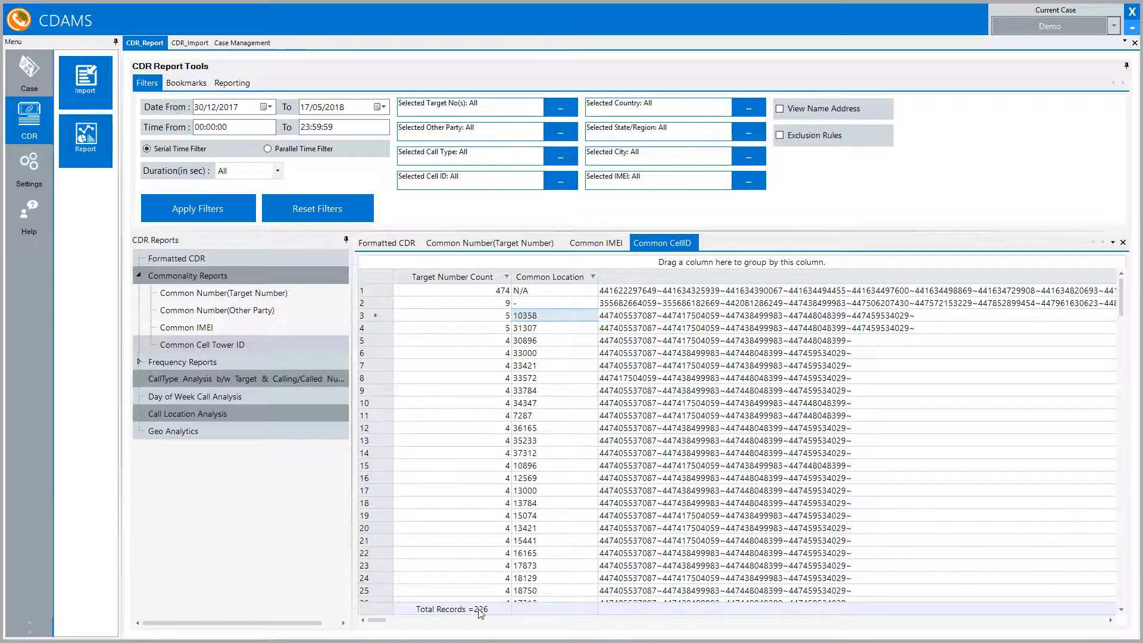
- Return to the Common IMEI report and open the sub-report for the third row's shared IMEI
{"action": "left_click", "coordinate": [595, 243]}
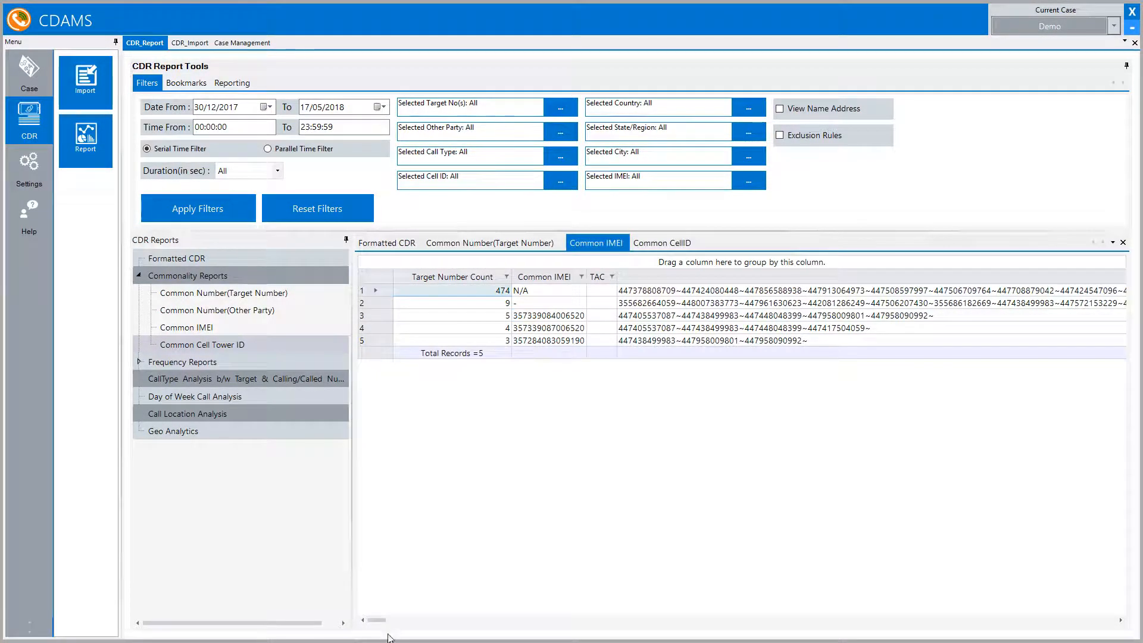
{"action": "left_click", "coordinate": [683, 317]}
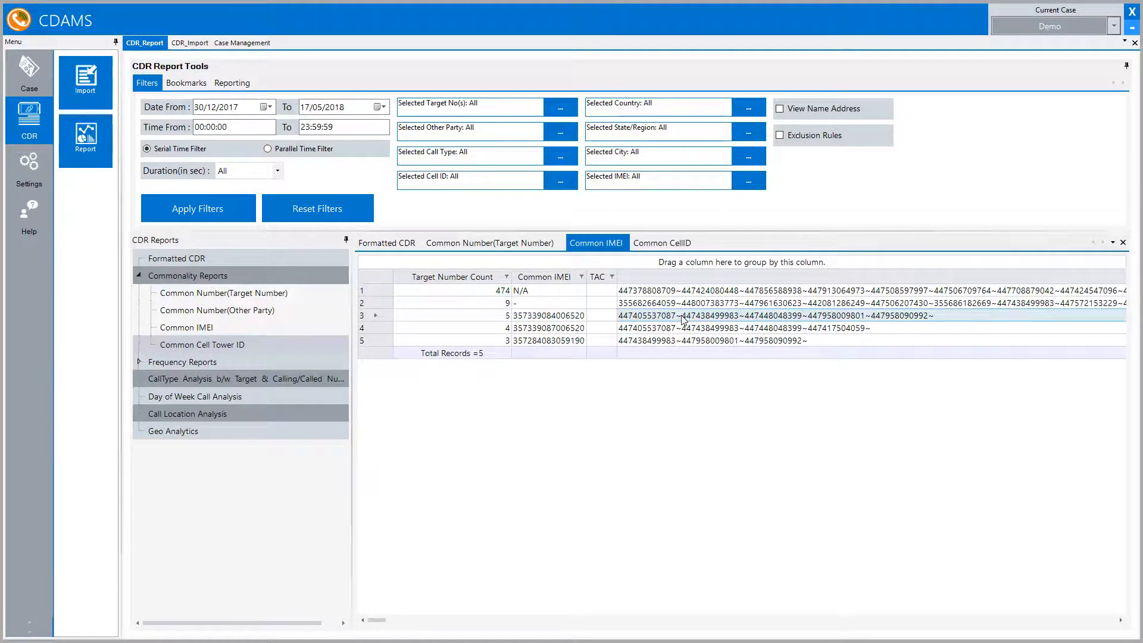
{"action": "right_click", "coordinate": [683, 319]}
{"action": "left_click", "coordinate": [707, 323]}
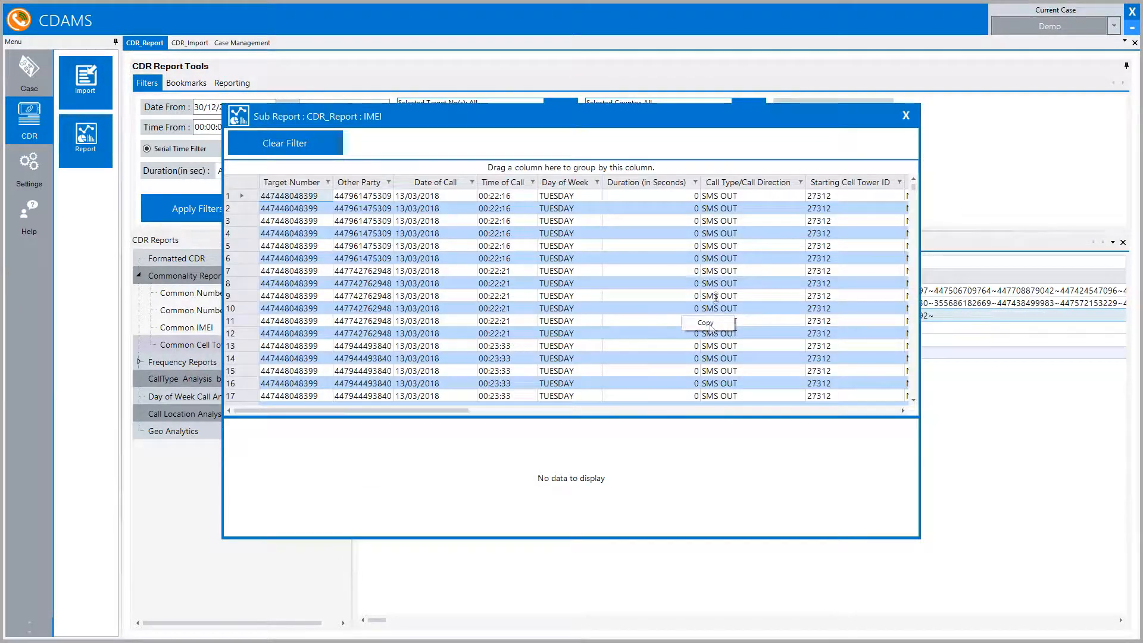
- Filter the sub-report's Duration (in Seconds) column to exclude the values 0 through 7
{"action": "left_click", "coordinate": [695, 181]}
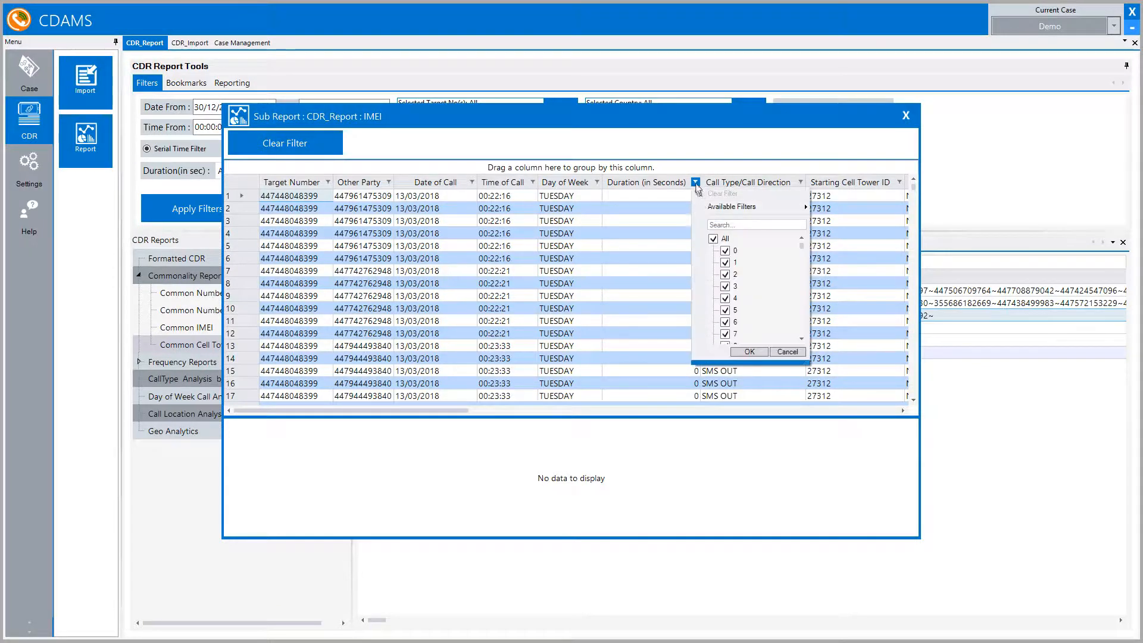
{"action": "left_click", "coordinate": [725, 250]}
{"action": "left_click", "coordinate": [725, 262]}
{"action": "left_click", "coordinate": [725, 274]}
{"action": "left_click", "coordinate": [725, 286]}
{"action": "left_click", "coordinate": [725, 299]}
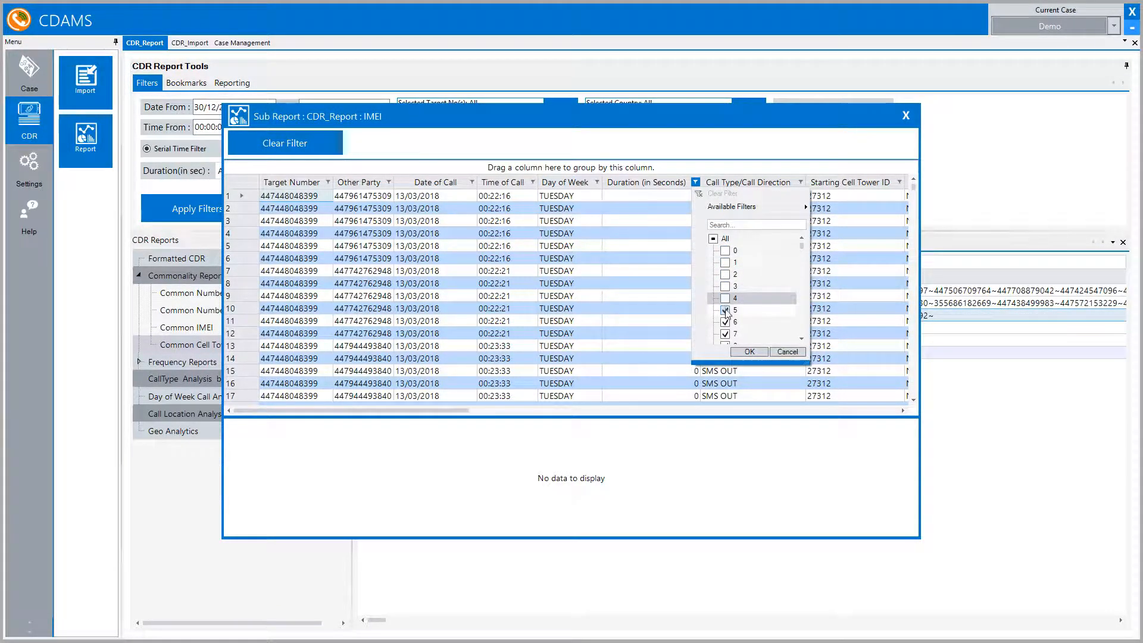
{"action": "left_click", "coordinate": [725, 310]}
{"action": "left_click", "coordinate": [726, 323]}
{"action": "left_click", "coordinate": [725, 334]}
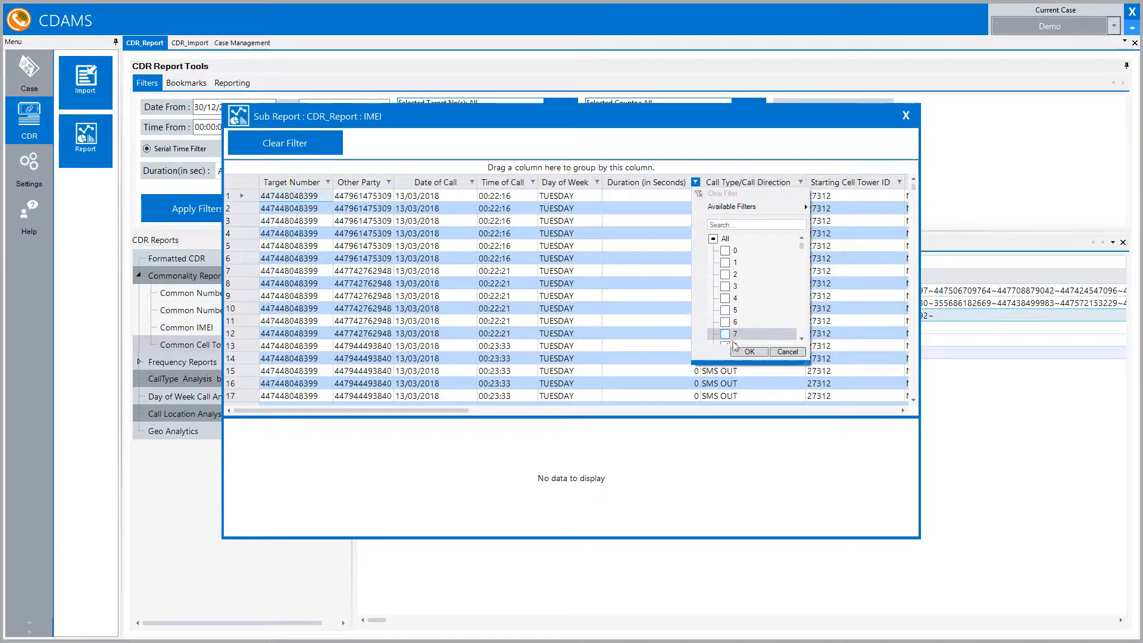
{"action": "left_click", "coordinate": [750, 352]}
- Run a visual analysis of the filtered sub-report records with the built-in CDAMS visualisation
{"action": "right_click", "coordinate": [593, 333]}
{"action": "mouse_move", "coordinate": [673, 386]}
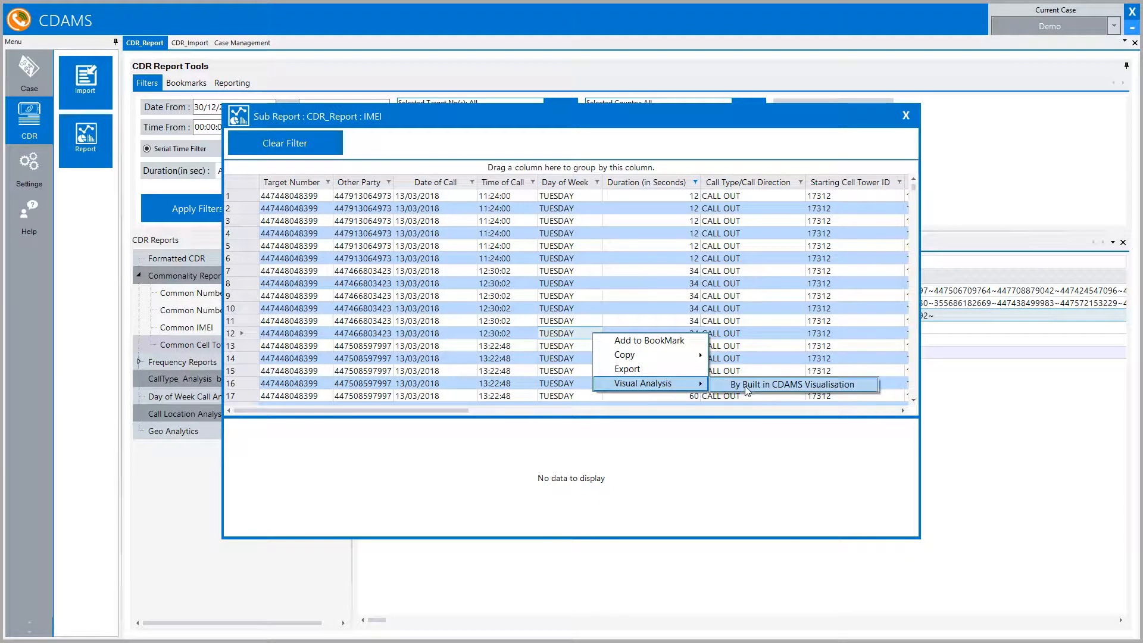
{"action": "left_click", "coordinate": [755, 388]}
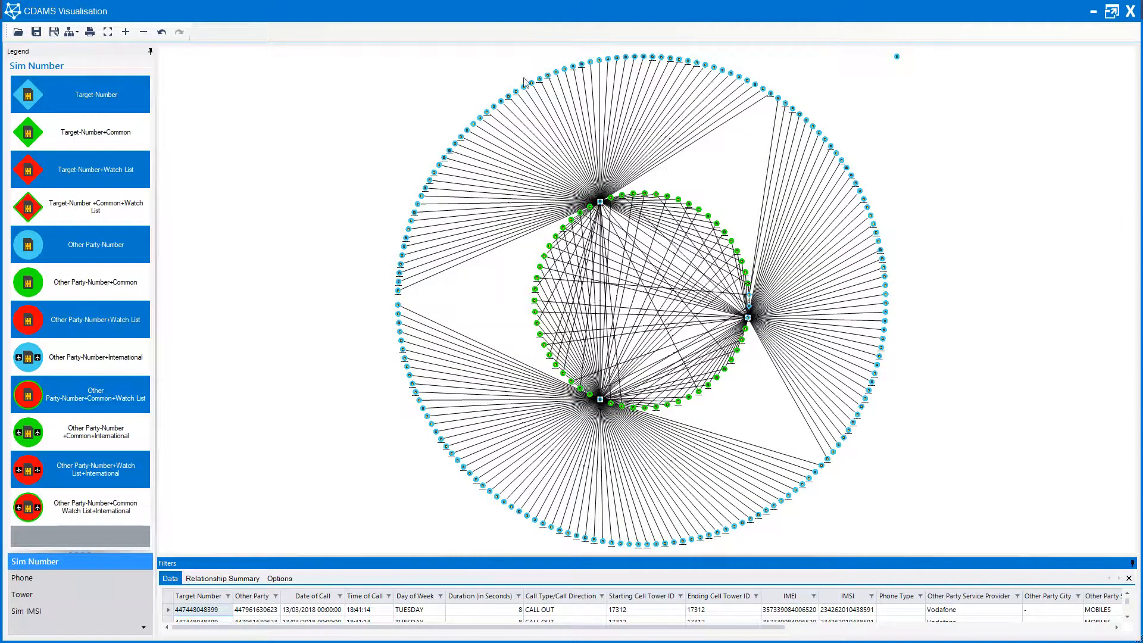
- Enlarge the link chart and pull the blue node just above the rightmost target number upwards out of the inner ring
{"action": "left_click", "coordinate": [125, 32]}
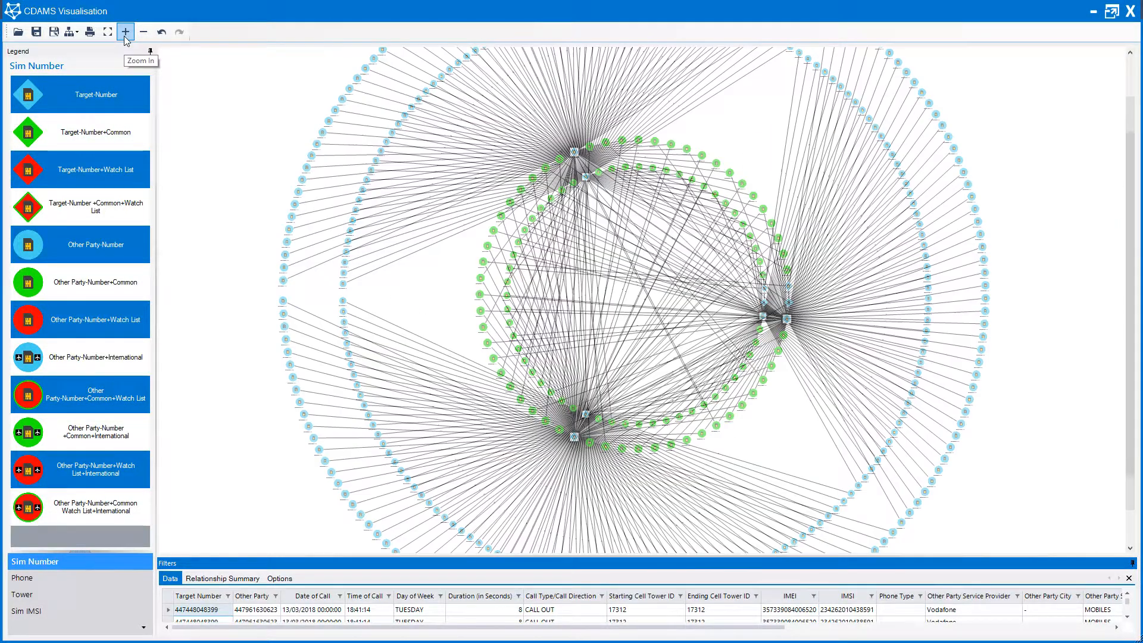
{"action": "left_click", "coordinate": [125, 31]}
{"action": "left_click", "coordinate": [125, 32]}
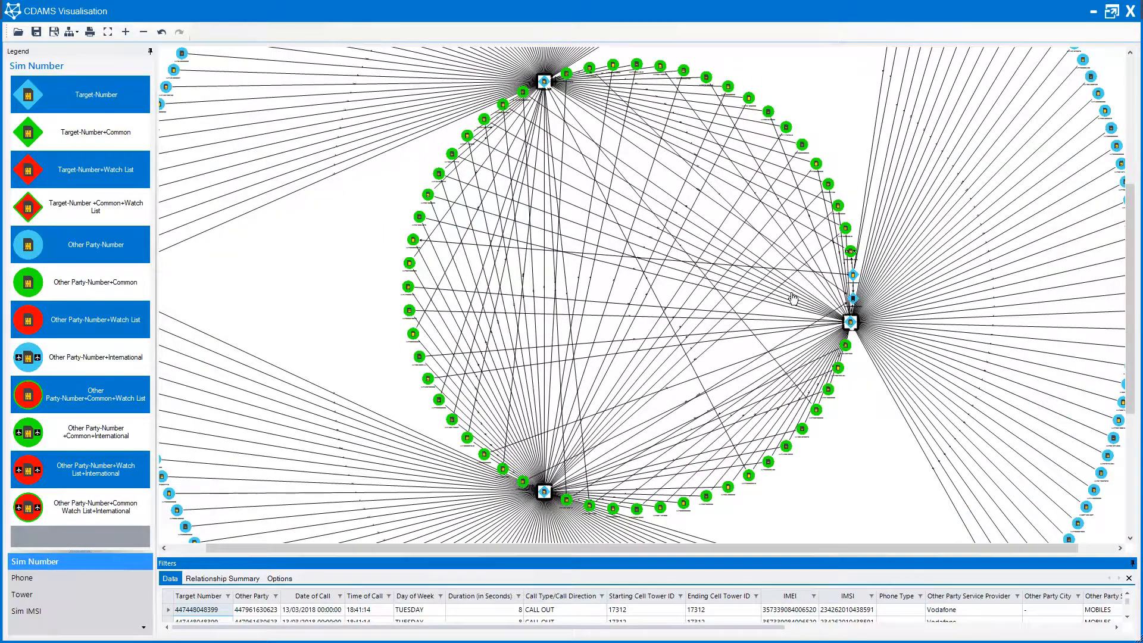
{"action": "left_click", "coordinate": [125, 32]}
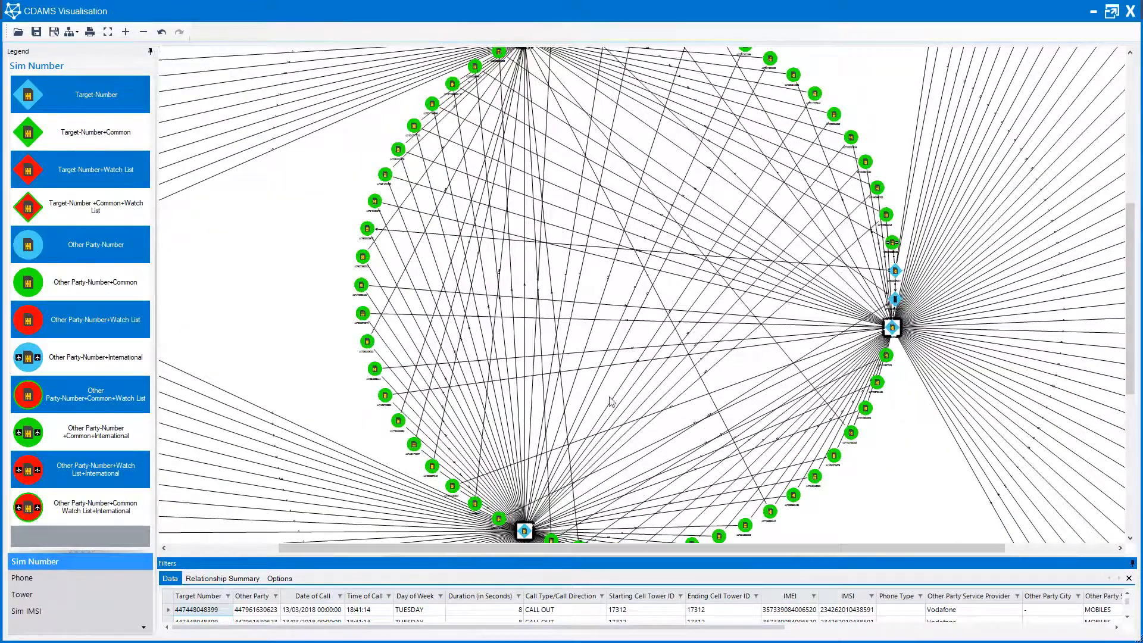
{"action": "left_click", "coordinate": [897, 303]}
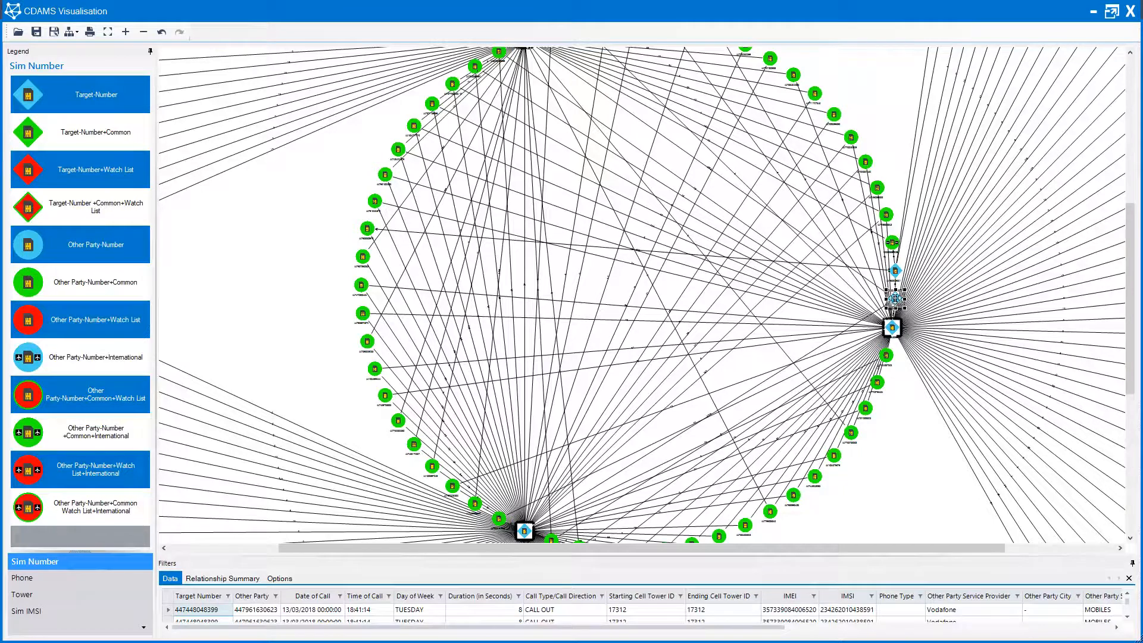
{"action": "left_click_drag", "start_coordinate": [896, 301], "coordinate": [910, 53]}
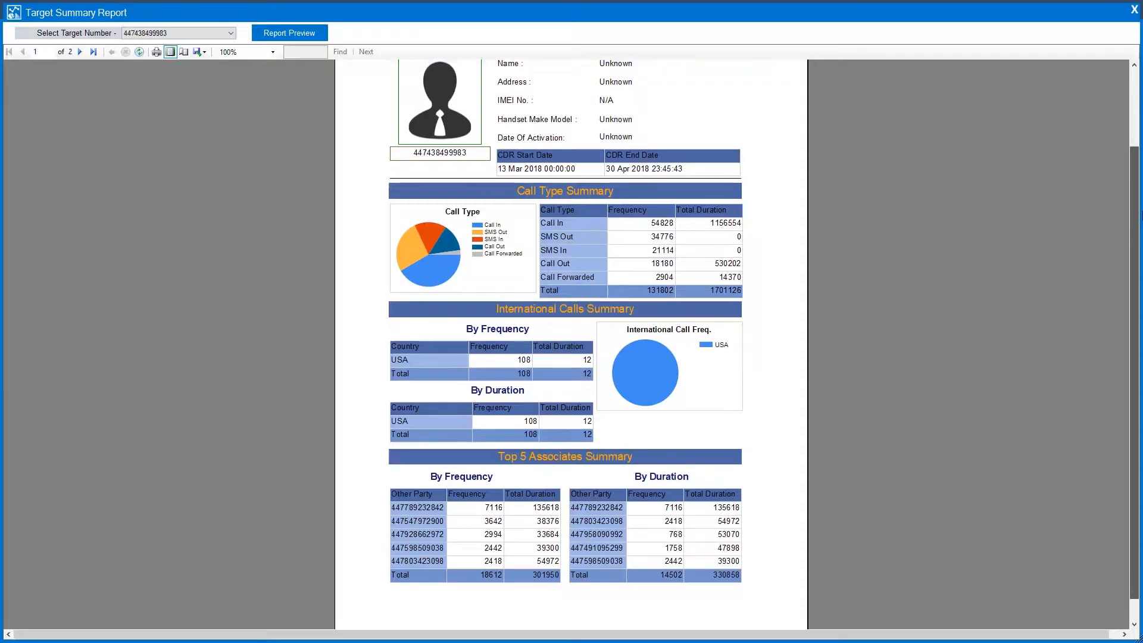
- Read down the target summary report, bring up its export formats including PDF, and close the report
{"action": "scroll", "coordinate": [571, 328], "scroll_direction": "down", "scroll_amount": 1}
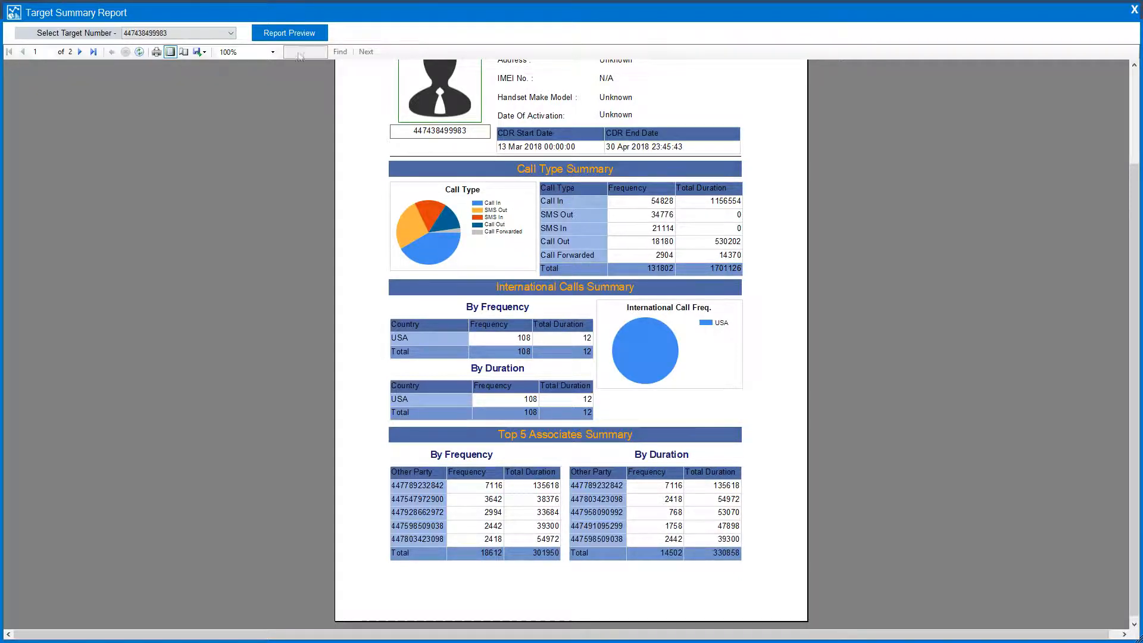
{"action": "left_click", "coordinate": [204, 53]}
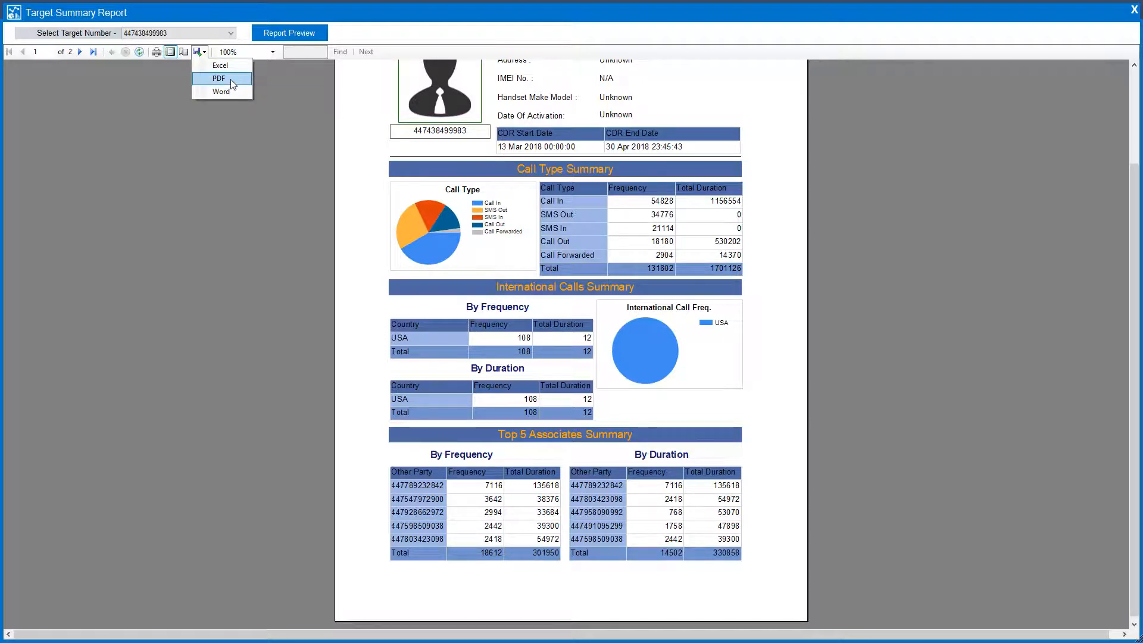
{"action": "left_click", "coordinate": [1132, 10]}
- Reset the report filters and visualise the records behind shared location 10358 in the Common CellID report
{"action": "left_click", "coordinate": [147, 82]}
{"action": "left_click", "coordinate": [348, 210]}
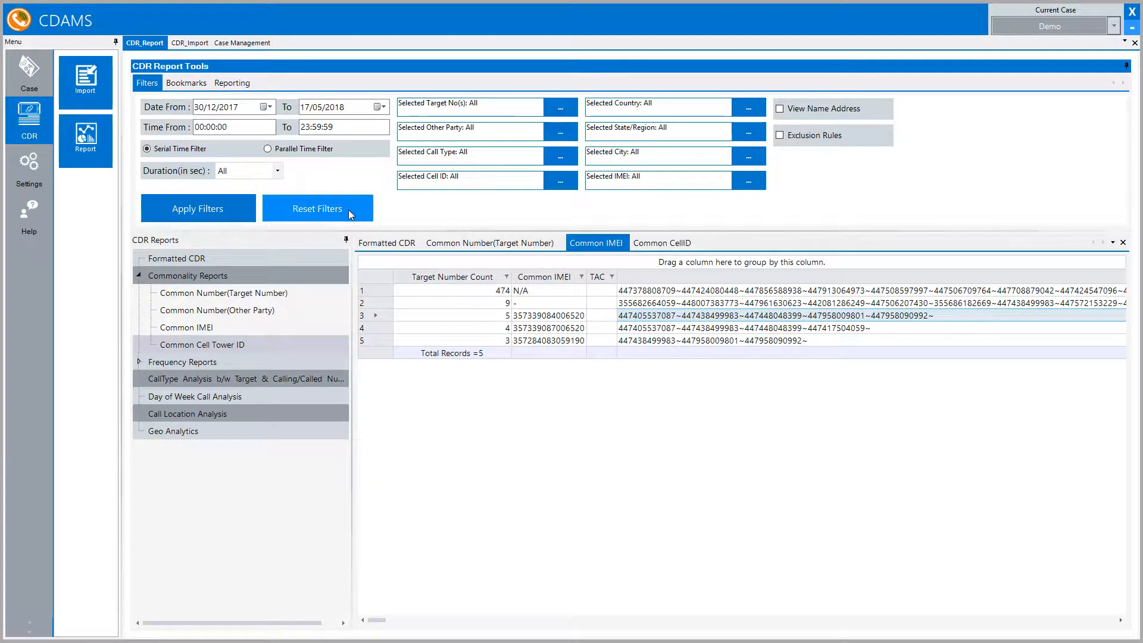
{"action": "left_click", "coordinate": [652, 244]}
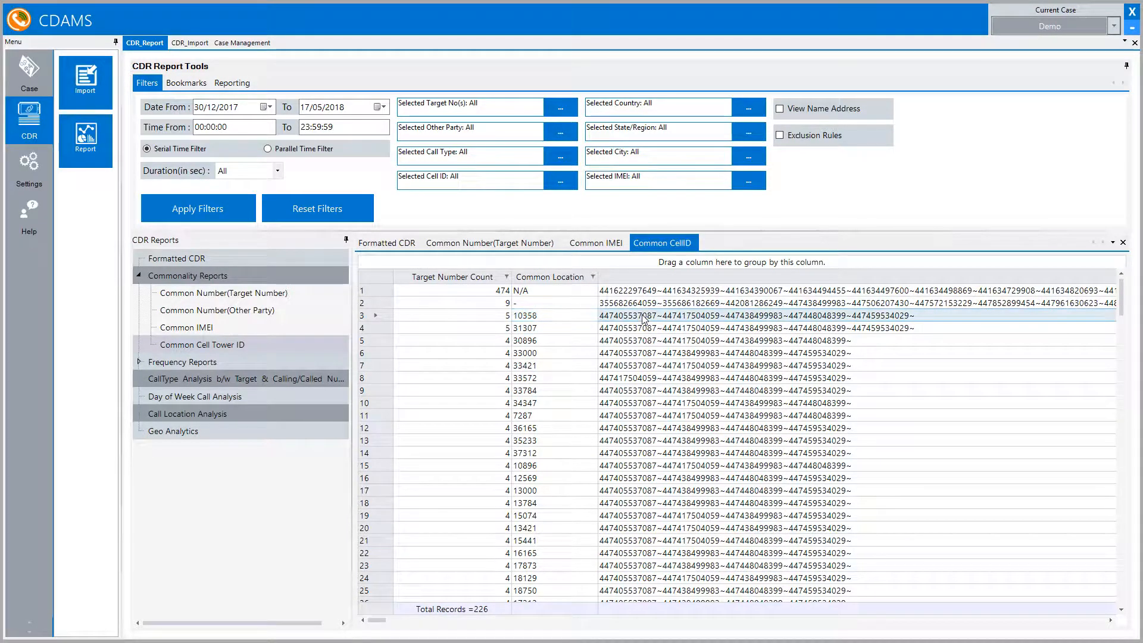
{"action": "right_click", "coordinate": [643, 319]}
{"action": "left_click", "coordinate": [709, 322]}
- In the enlarged link chart, pull the rightmost target number up and outwards from the ring and its neighbouring phone node down and outwards
{"action": "left_click", "coordinate": [129, 32]}
{"action": "left_click", "coordinate": [129, 32]}
{"action": "left_click", "coordinate": [129, 33]}
{"action": "left_click", "coordinate": [129, 32]}
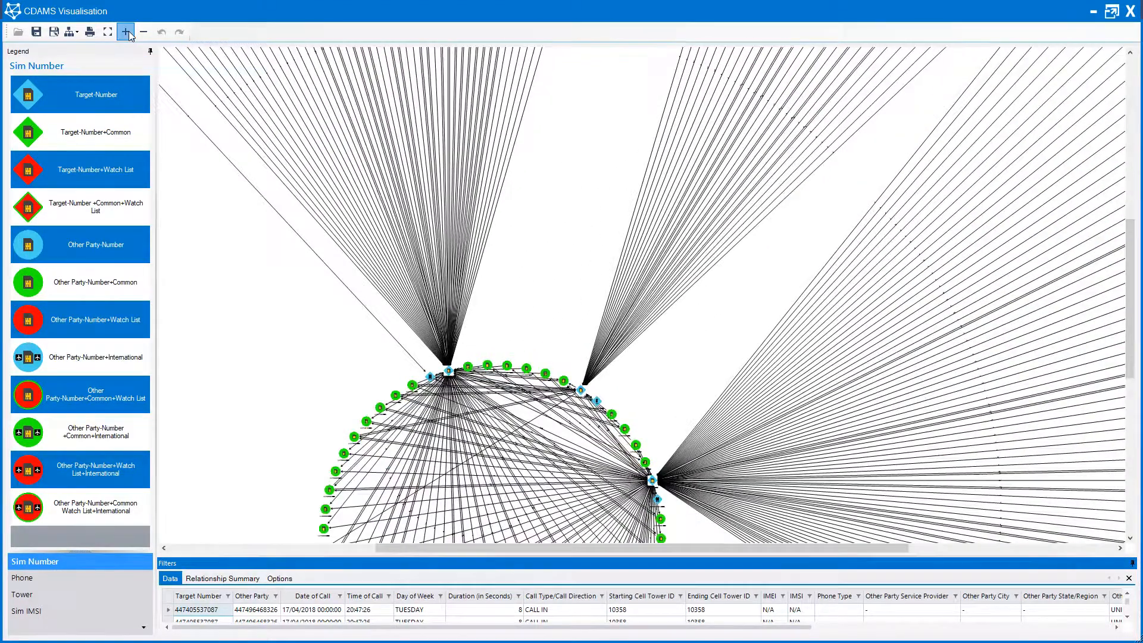
{"action": "left_click", "coordinate": [129, 33]}
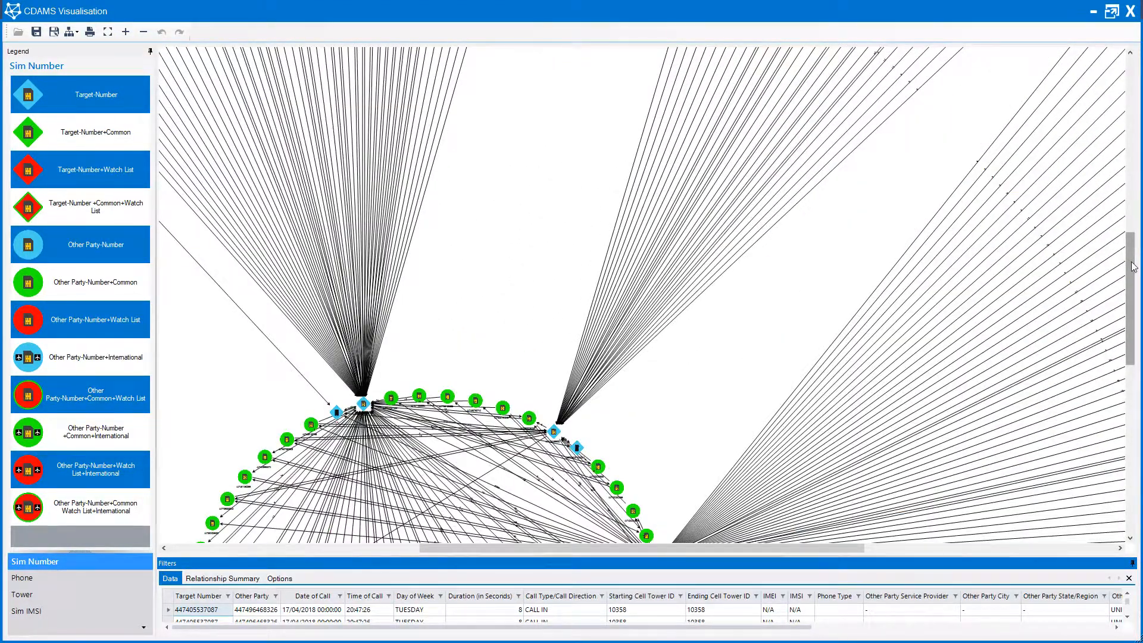
{"action": "left_click_drag", "start_coordinate": [1130, 297], "coordinate": [1130, 370]}
{"action": "left_click_drag", "start_coordinate": [664, 331], "coordinate": [717, 365]}
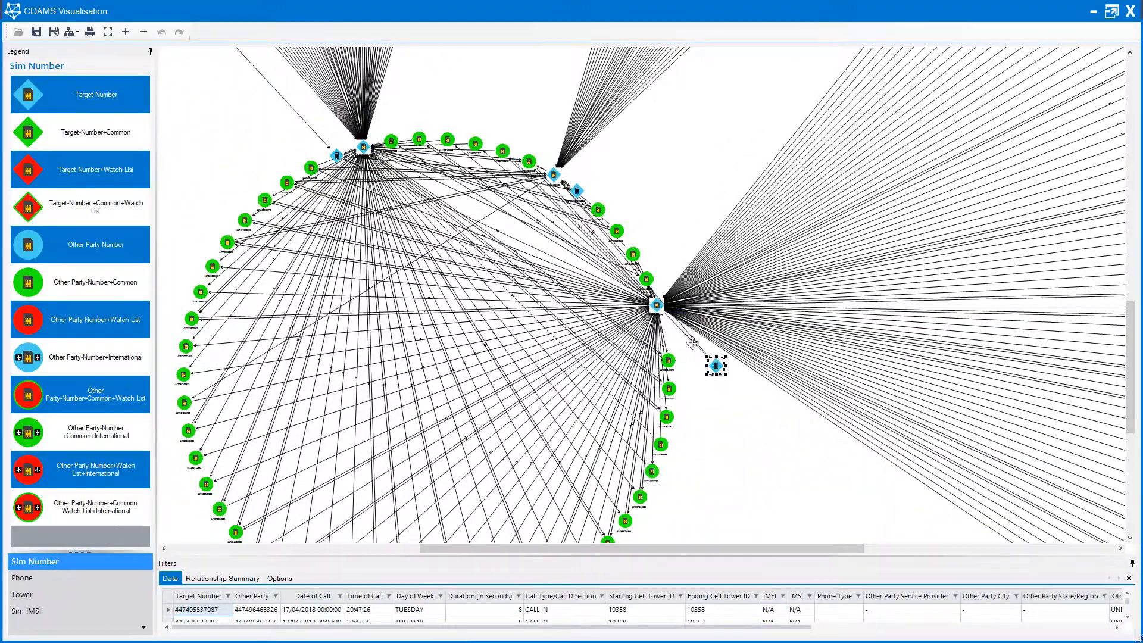
{"action": "left_click_drag", "start_coordinate": [656, 306], "coordinate": [758, 231]}
- Move the ring's upper-middle target number upwards and its neighbouring blue phone node outwards to the right
{"action": "left_click", "coordinate": [576, 190]}
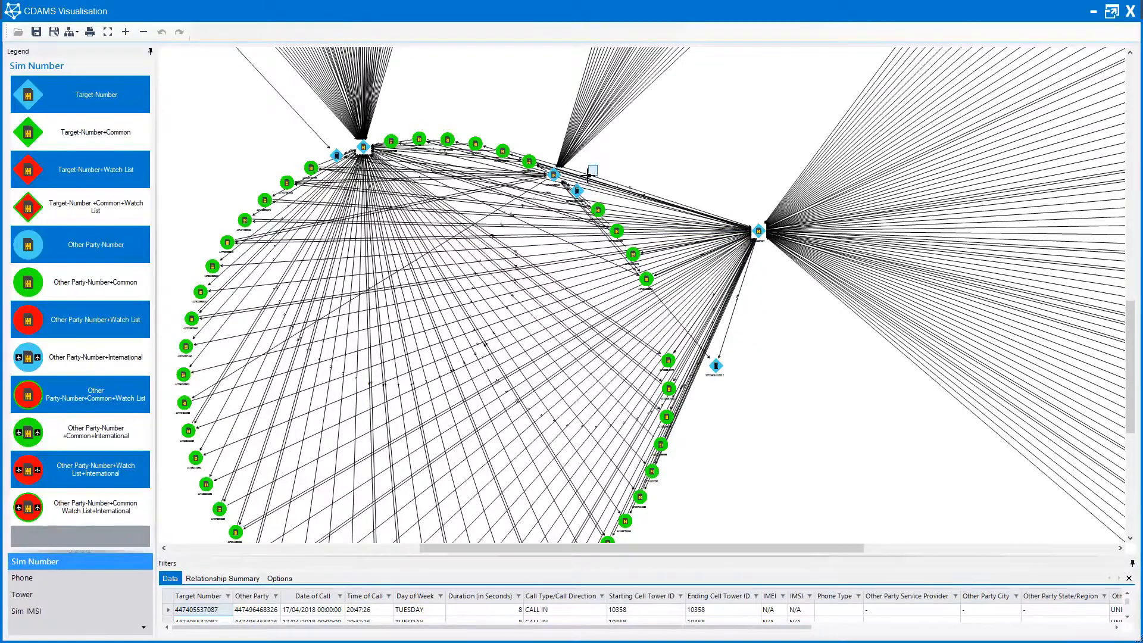
{"action": "left_click_drag", "start_coordinate": [576, 190], "coordinate": [675, 158]}
{"action": "left_click", "coordinate": [553, 175]}
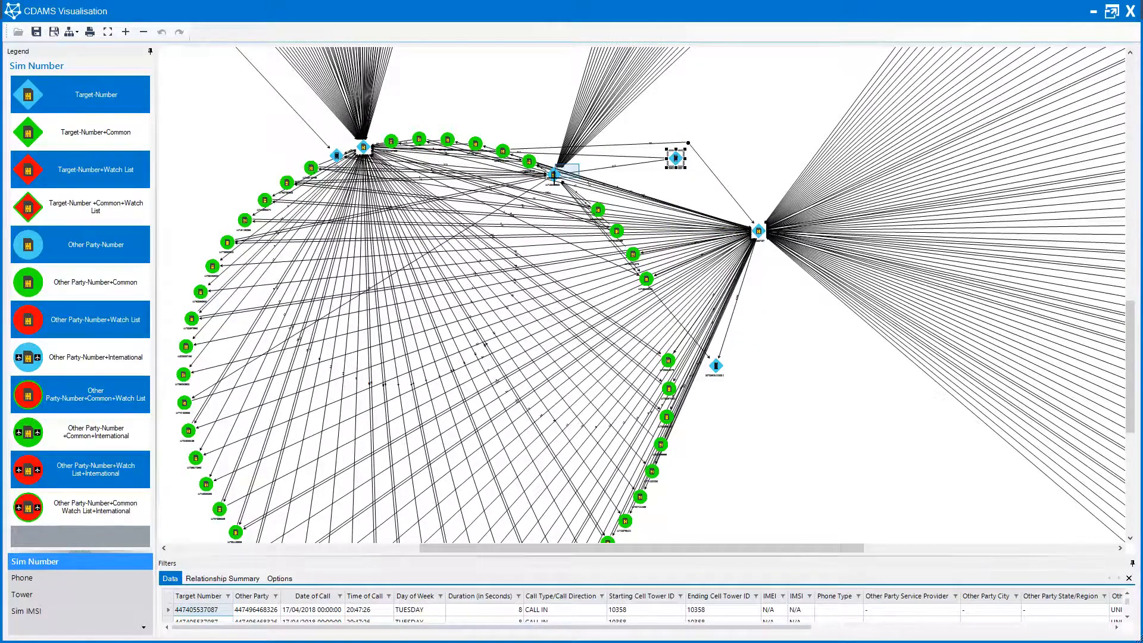
{"action": "left_click_drag", "start_coordinate": [553, 175], "coordinate": [594, 111]}
- Move the ring's upper-left target number straight up and its neighbouring blue phone node outwards to the left
{"action": "left_click_drag", "start_coordinate": [365, 147], "coordinate": [364, 103]}
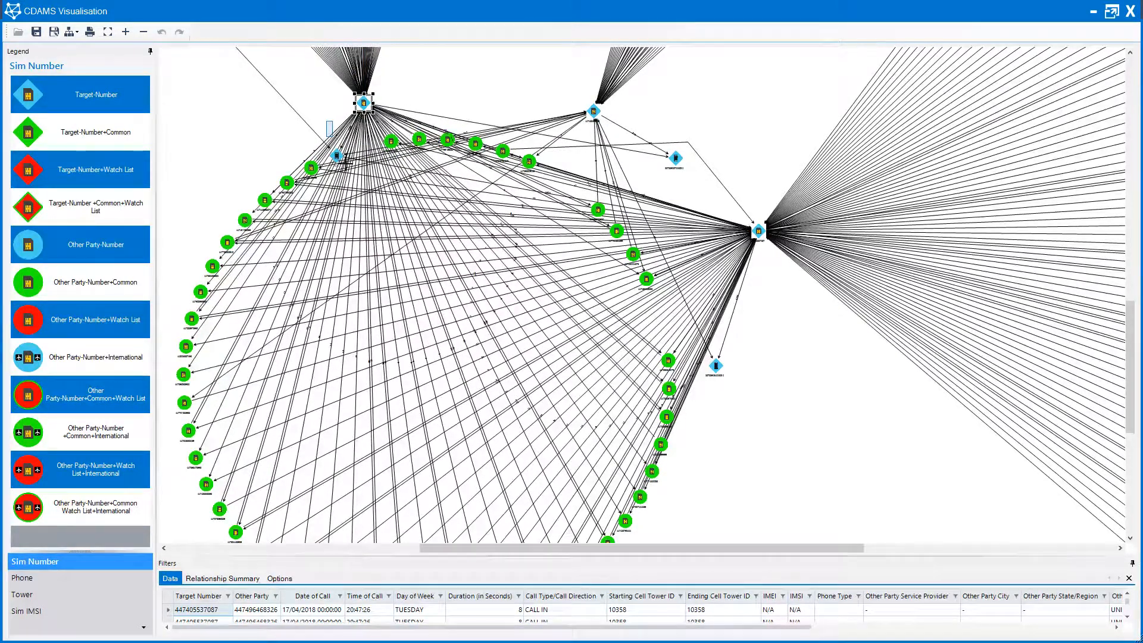
{"action": "left_click_drag", "start_coordinate": [337, 155], "coordinate": [276, 123]}
{"action": "left_click", "coordinate": [260, 150]}
- Display the Relationship Summary for the upper-middle target number in an enlarged record area
{"action": "left_click", "coordinate": [593, 113]}
{"action": "left_click_drag", "start_coordinate": [430, 557], "coordinate": [427, 521]}
{"action": "left_click", "coordinate": [236, 582]}
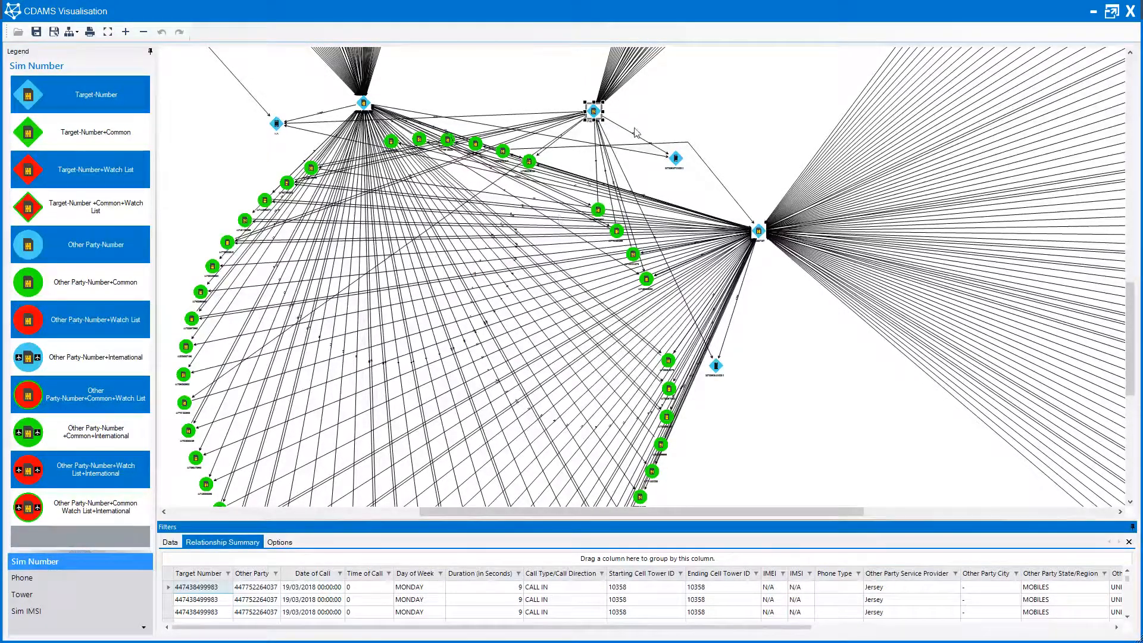
- Examine the relationship records of the upper-middle and rightmost target numbers and their two separated phone nodes, one after another
{"action": "left_click", "coordinate": [676, 158]}
{"action": "left_click", "coordinate": [594, 112]}
{"action": "left_click", "coordinate": [717, 366]}
{"action": "left_click", "coordinate": [758, 231]}
{"action": "left_click", "coordinate": [716, 366]}
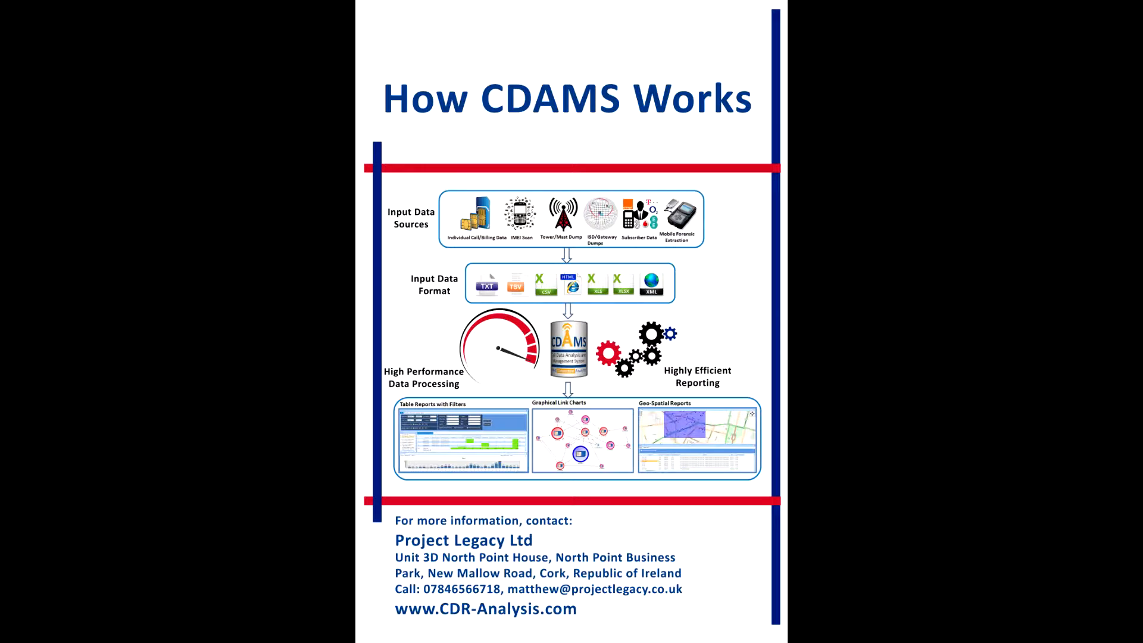